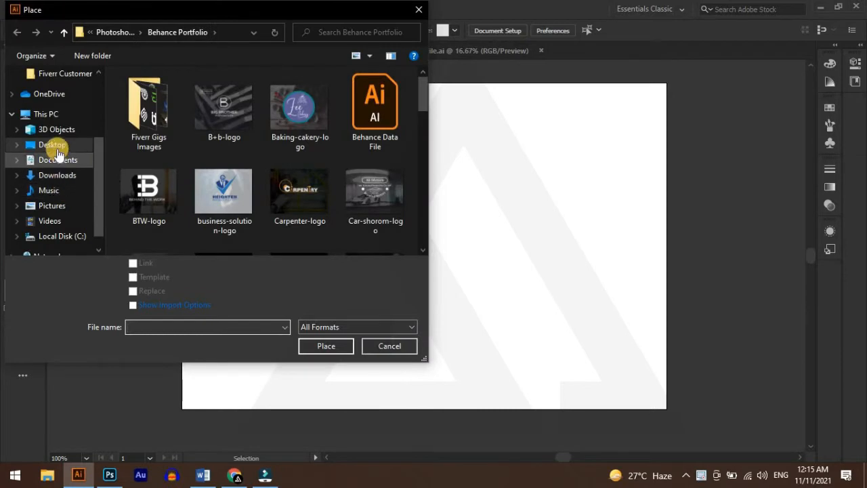
- Place the "learning book logo process" PNG from the Desktop onto the artboard
{"action": "left_click", "coordinate": [54, 145]}
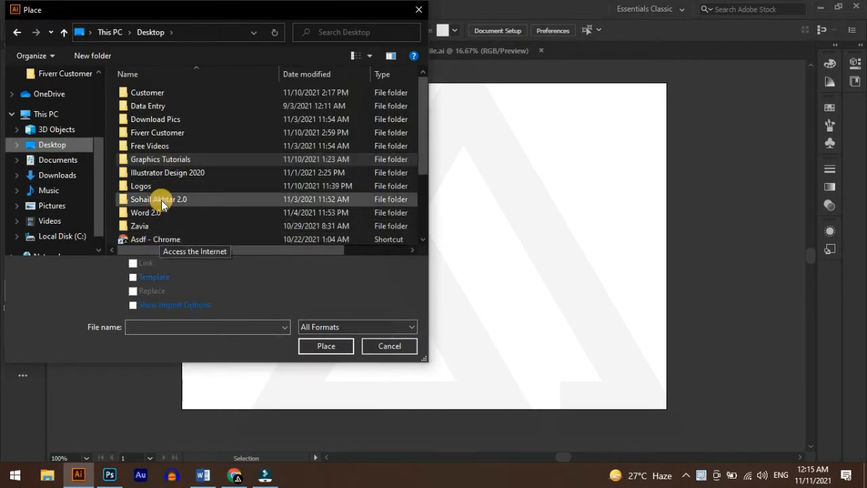
{"action": "scroll", "coordinate": [161, 203], "scroll_direction": "down", "scroll_amount": 3}
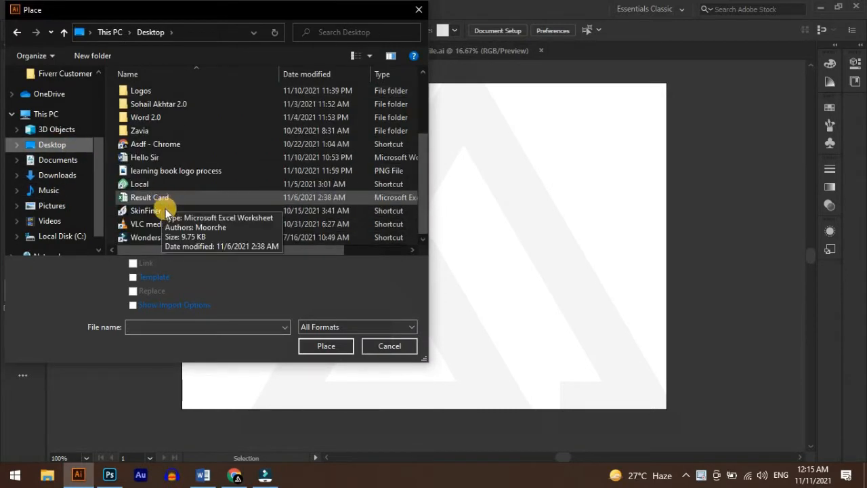
{"action": "left_click", "coordinate": [167, 171]}
{"action": "left_click", "coordinate": [325, 345]}
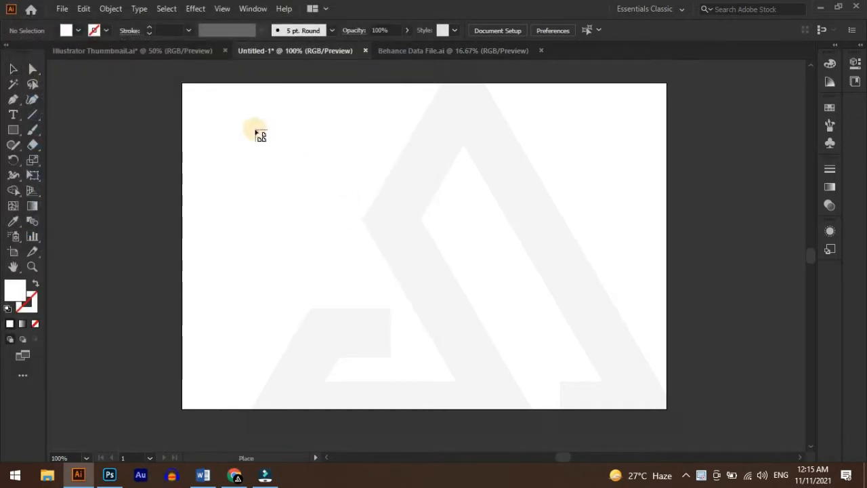
{"action": "mouse_move", "coordinate": [256, 125]}
{"action": "left_mouse_down"}
{"action": "mouse_move", "coordinate": [492, 336]}
{"action": "mouse_move", "coordinate": [613, 426]}
{"action": "mouse_move", "coordinate": [638, 461]}
{"action": "mouse_move", "coordinate": [517, 236]}
{"action": "left_mouse_up"}
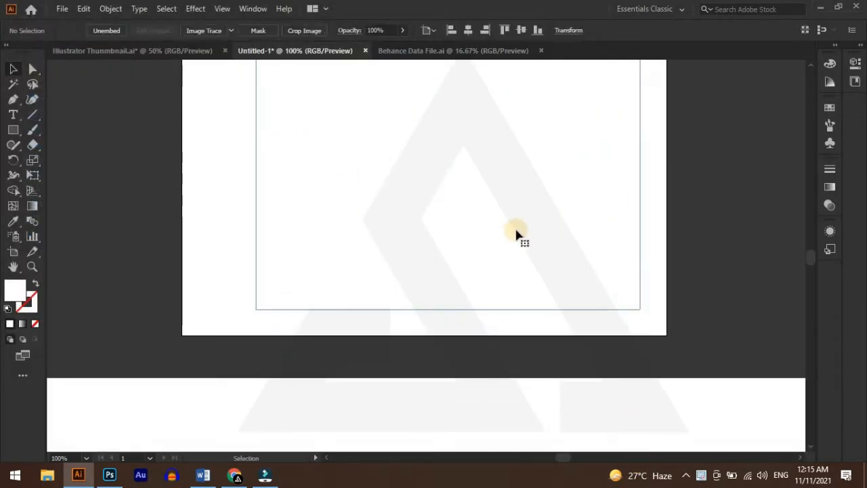
- Centre the placed sketch on the artboard and enlarge it until its frame nearly fills the artboard
{"action": "left_click_drag", "start_coordinate": [562, 195], "coordinate": [520, 181]}
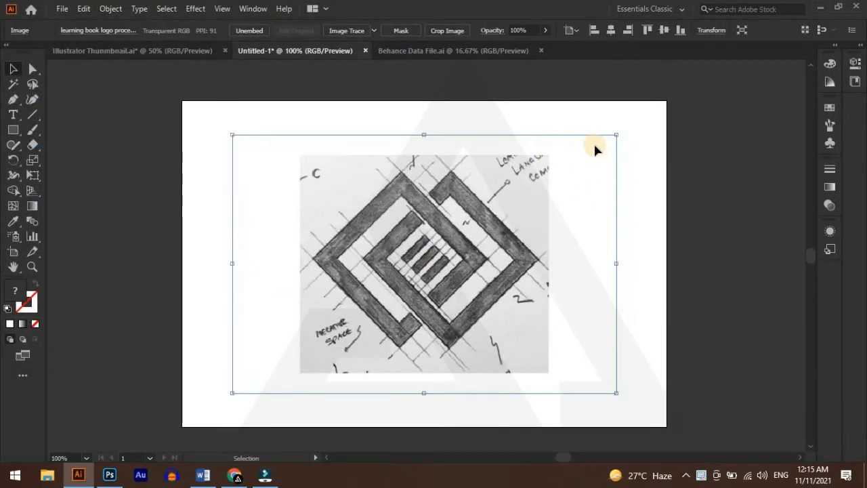
{"action": "mouse_move", "coordinate": [616, 137]}
{"action": "left_mouse_down"}
{"action": "mouse_move", "coordinate": [648, 101]}
{"action": "mouse_move", "coordinate": [655, 109]}
{"action": "left_mouse_up"}
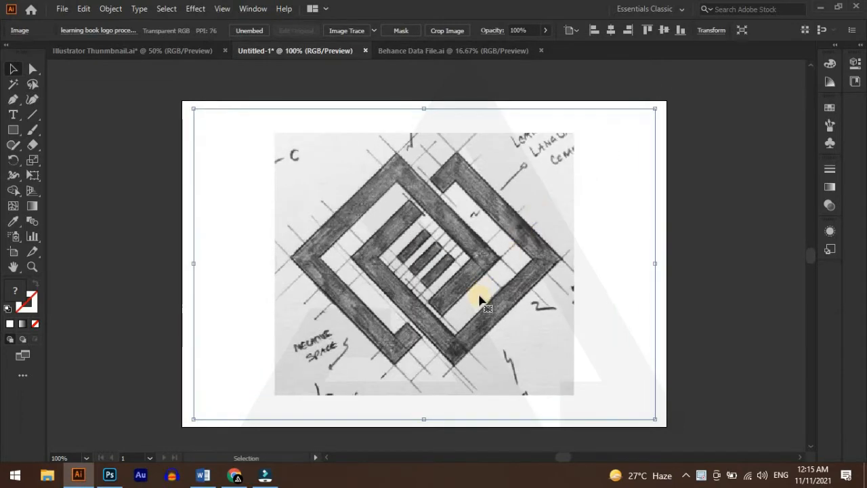
{"action": "left_click", "coordinate": [665, 232]}
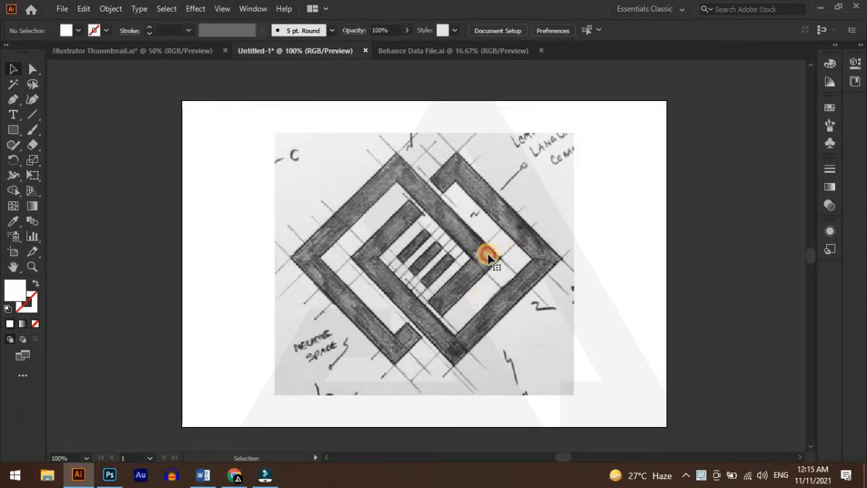
- Lock the placed sketch image in Layer 1
{"action": "left_click", "coordinate": [484, 251]}
{"action": "left_click", "coordinate": [254, 11]}
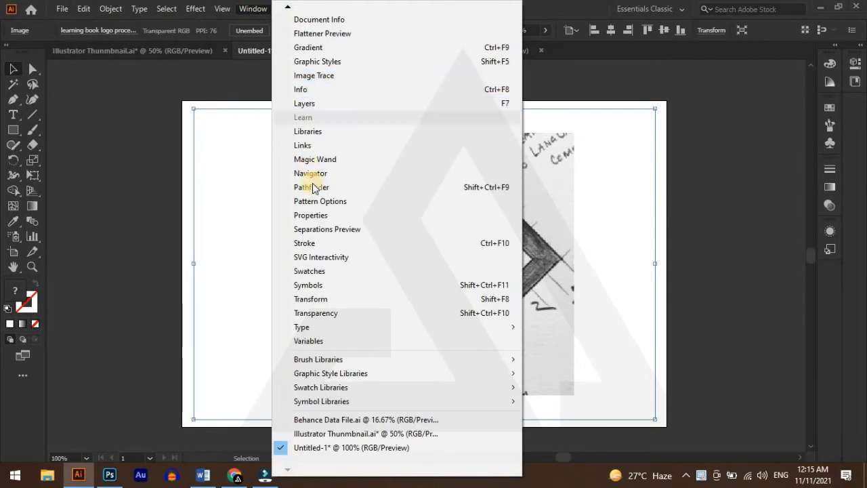
{"action": "left_click", "coordinate": [299, 103]}
{"action": "left_click", "coordinate": [518, 180]}
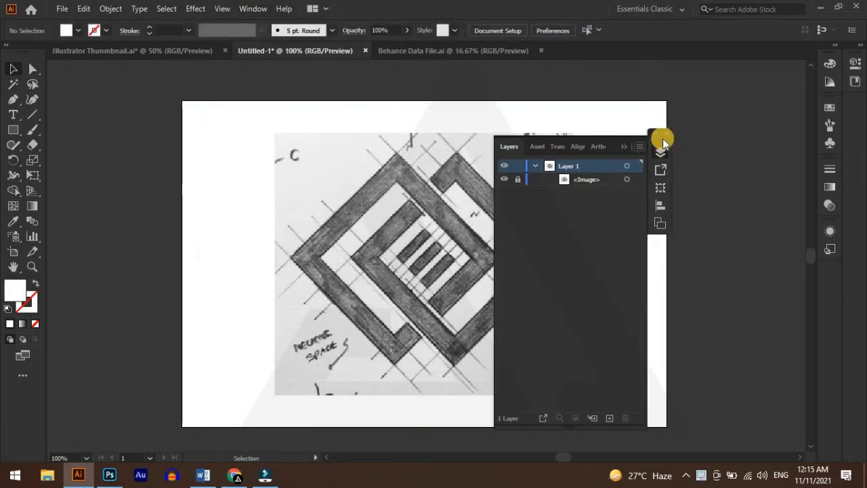
{"action": "left_click", "coordinate": [666, 137]}
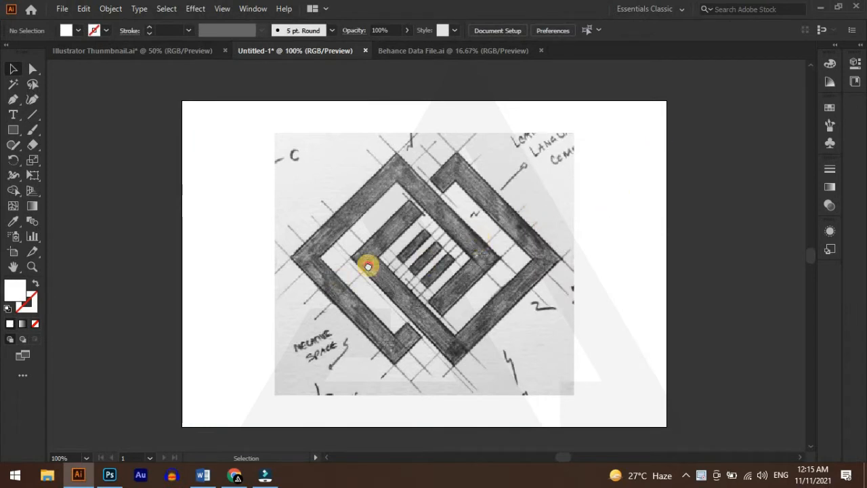
- Unlock the sketch image in Layer 1 so it can be edited
{"action": "left_click_drag", "start_coordinate": [368, 266], "coordinate": [364, 262]}
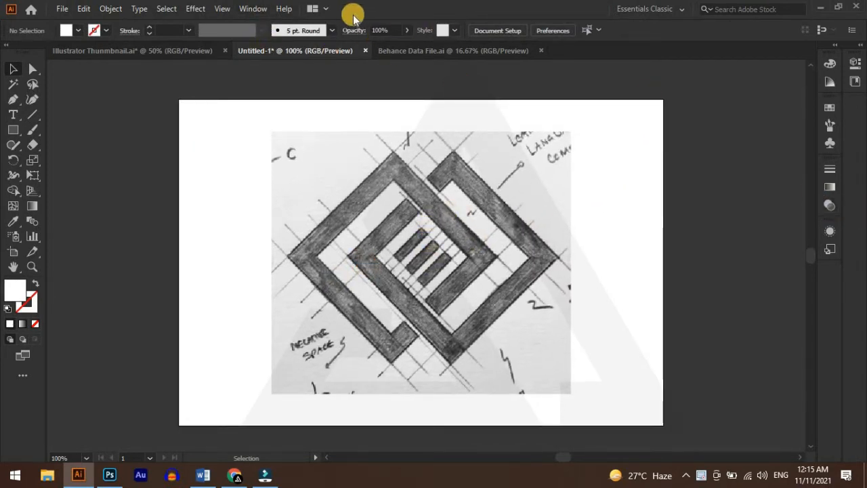
{"action": "key", "text": "F7"}
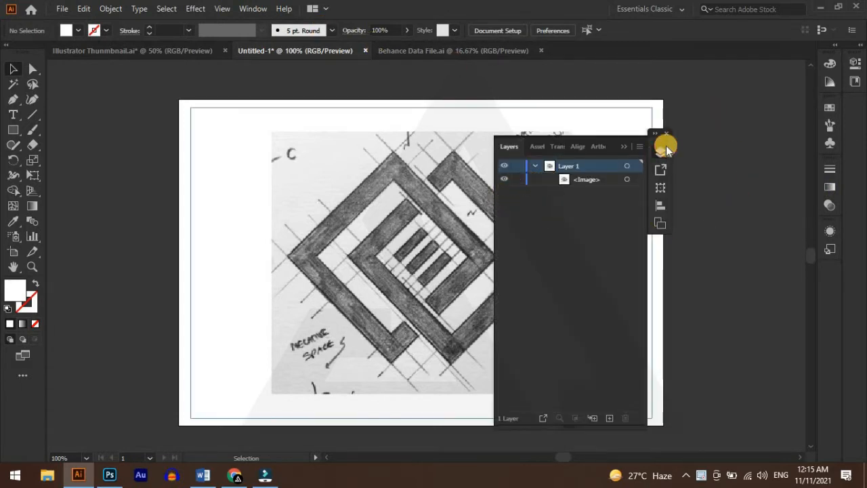
{"action": "left_click", "coordinate": [666, 135]}
- Rotate the sketch image clockwise and adjust its proportions so the logo's bars run horizontally and vertically
{"action": "left_click", "coordinate": [468, 228]}
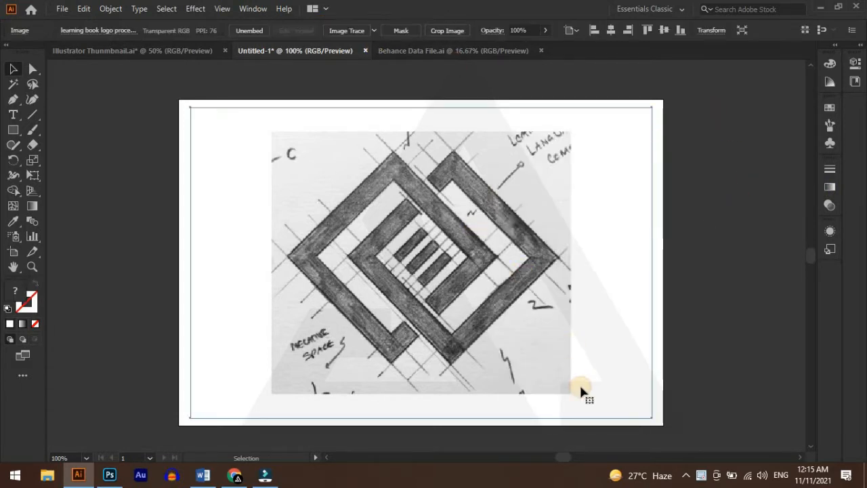
{"action": "mouse_move", "coordinate": [658, 421]}
{"action": "left_mouse_down"}
{"action": "mouse_move", "coordinate": [567, 438]}
{"action": "mouse_move", "coordinate": [488, 429]}
{"action": "mouse_move", "coordinate": [483, 406]}
{"action": "left_mouse_up"}
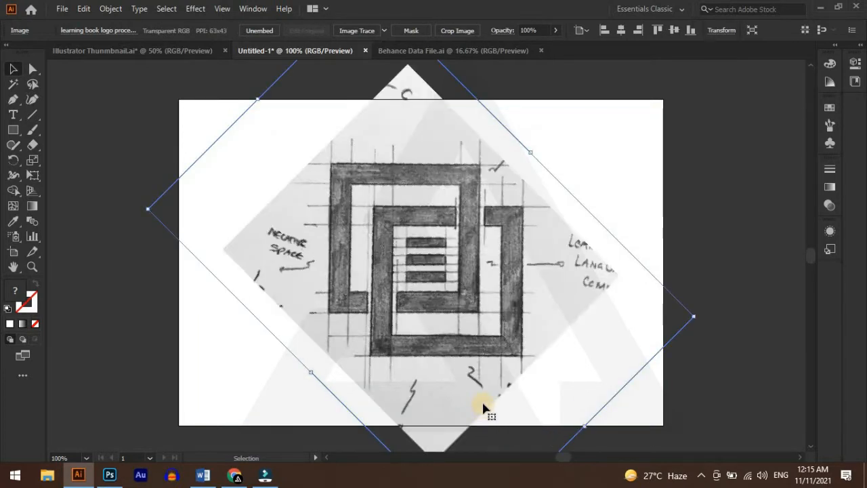
{"action": "left_click", "coordinate": [485, 264], "text": "shift"}
{"action": "left_click", "coordinate": [487, 276], "text": "shift"}
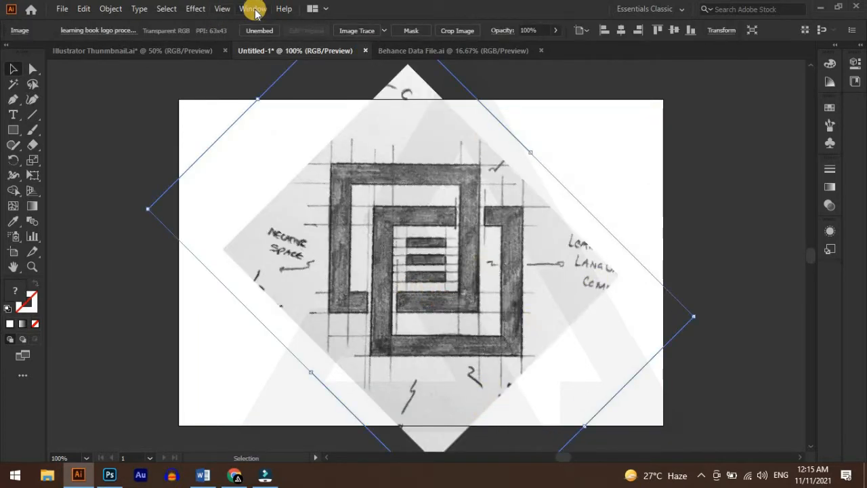
- Lock the rotated sketch image in Layer 1 as a tracing template
{"action": "key", "text": "F7"}
{"action": "left_click", "coordinate": [519, 178]}
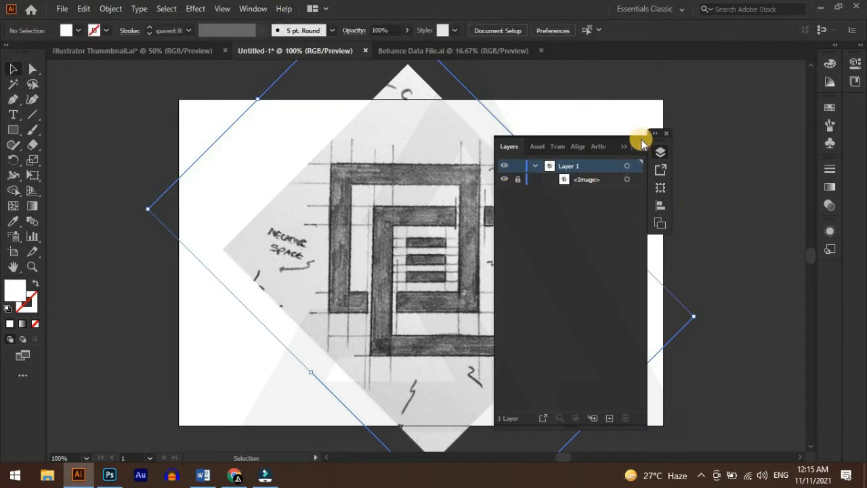
{"action": "left_click", "coordinate": [666, 135]}
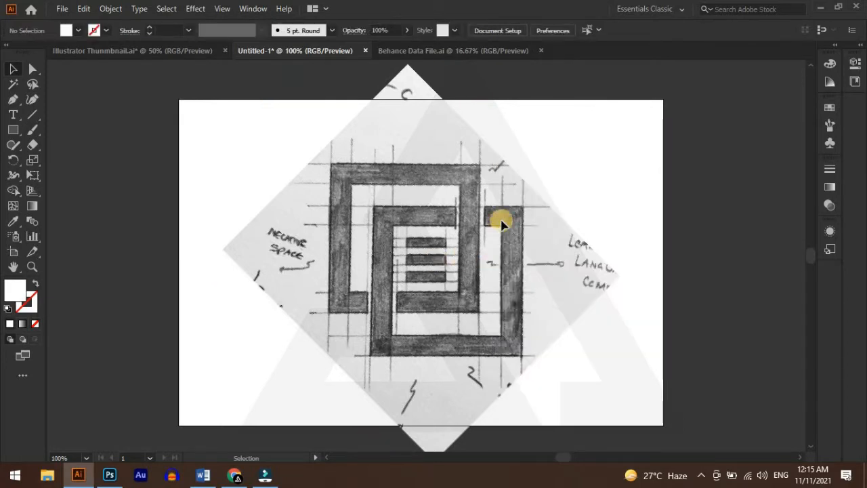
- Set up the Line Segment tool with no fill and a black stroke
{"action": "scroll", "coordinate": [459, 240], "scroll_direction": "up", "scroll_amount": 2}
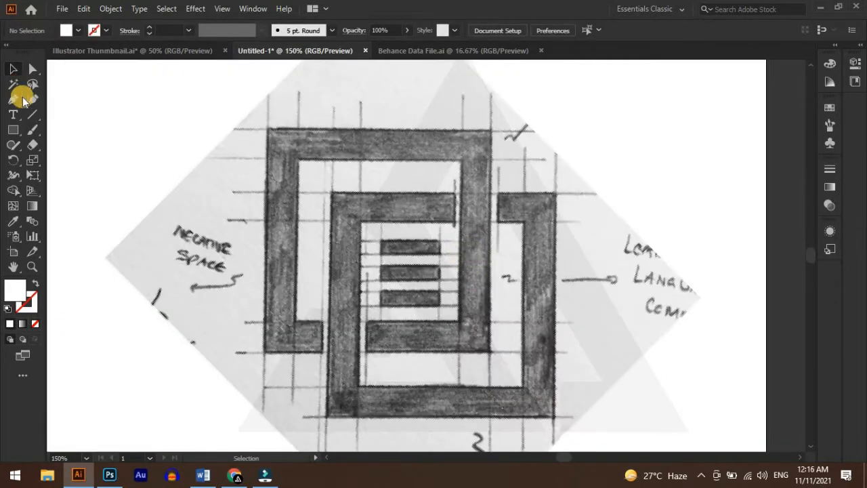
{"action": "left_click", "coordinate": [35, 113]}
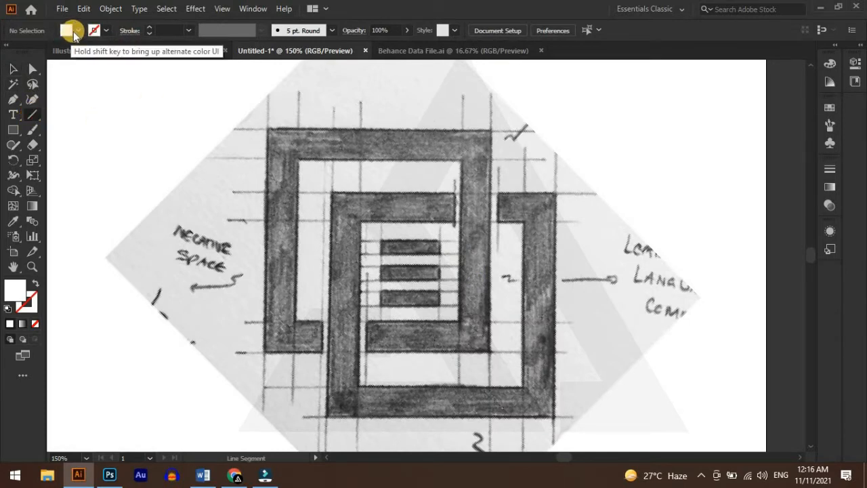
{"action": "left_click", "coordinate": [68, 29]}
{"action": "left_click", "coordinate": [9, 52]}
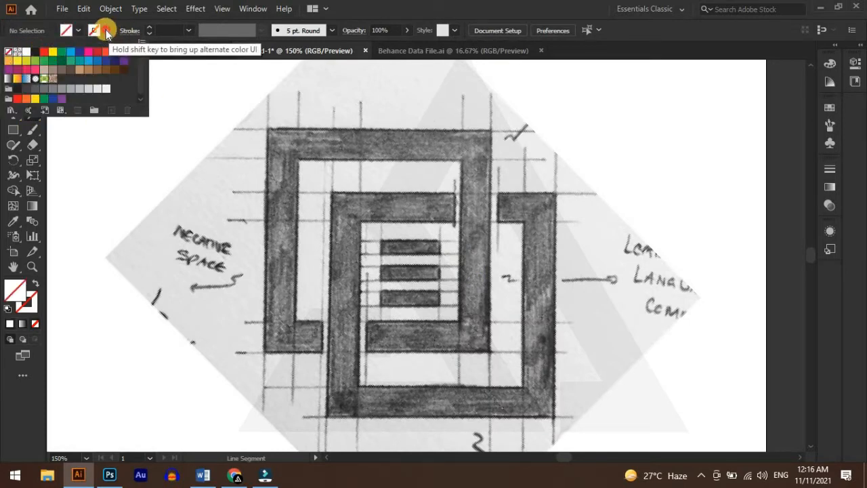
{"action": "left_click", "coordinate": [105, 30]}
{"action": "left_click", "coordinate": [35, 52]}
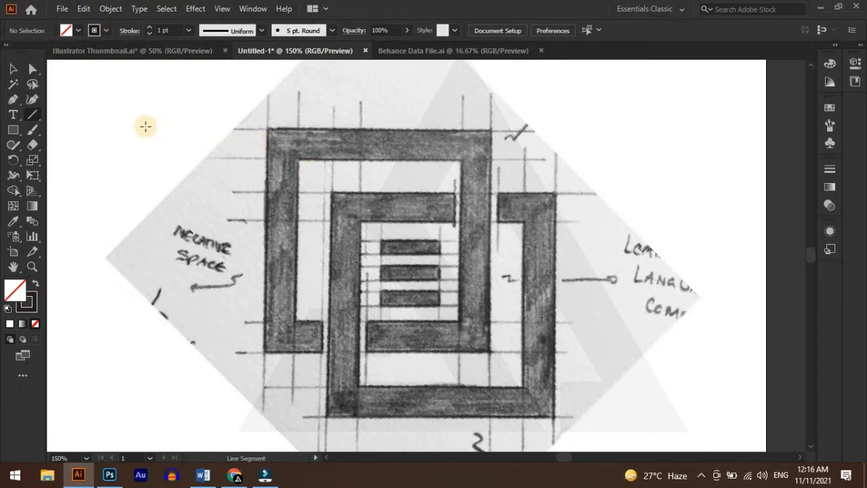
- Draw a horizontal line along the logo's top edge and place copies of it on all the sketch's other horizontal edges
{"action": "left_click_drag", "start_coordinate": [146, 123], "coordinate": [627, 123]}
{"action": "left_click_drag", "start_coordinate": [384, 126], "coordinate": [384, 132]}
{"action": "left_click", "coordinate": [82, 8]}
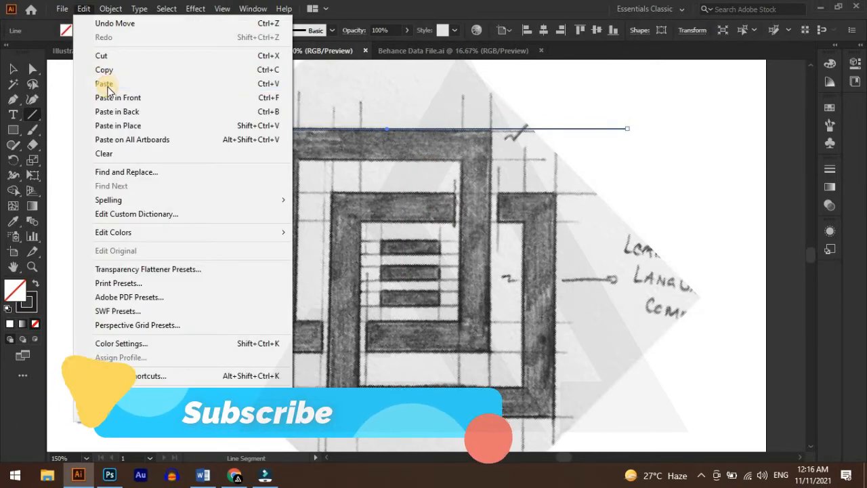
{"action": "left_click", "coordinate": [101, 70]}
{"action": "left_click", "coordinate": [83, 9]}
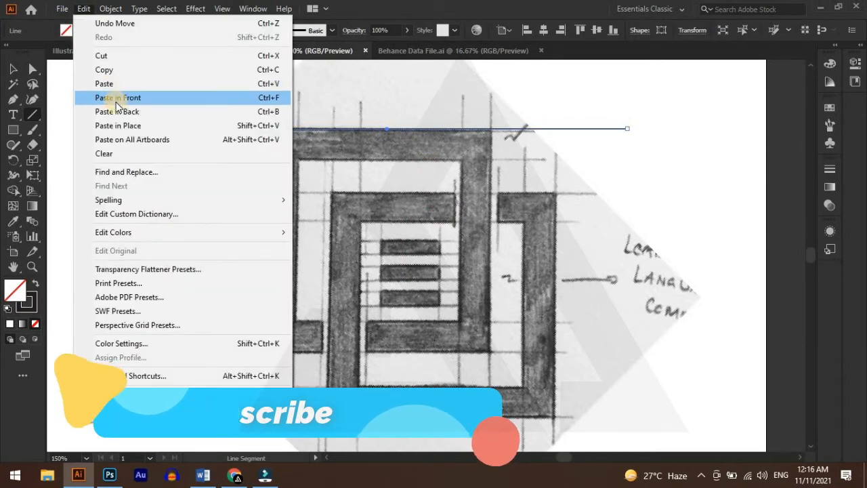
{"action": "left_click", "coordinate": [115, 97]}
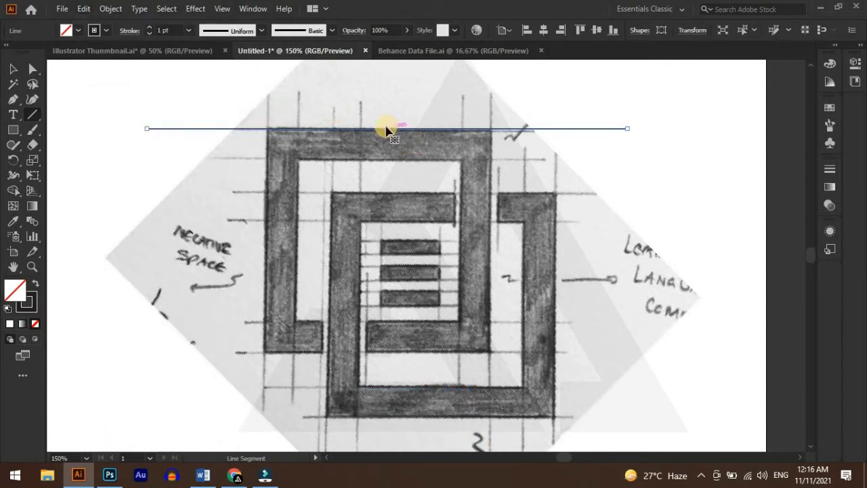
{"action": "left_click_drag", "start_coordinate": [388, 133], "coordinate": [343, 393]}
{"action": "scroll", "coordinate": [379, 277], "scroll_direction": "down", "scroll_amount": 1}
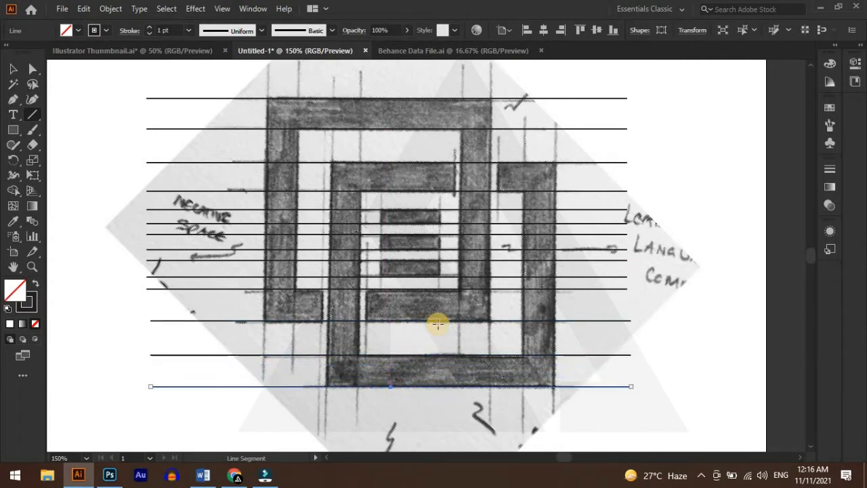
{"action": "scroll", "coordinate": [419, 250], "scroll_direction": "up", "scroll_amount": 2}
{"action": "left_click", "coordinate": [13, 70]}
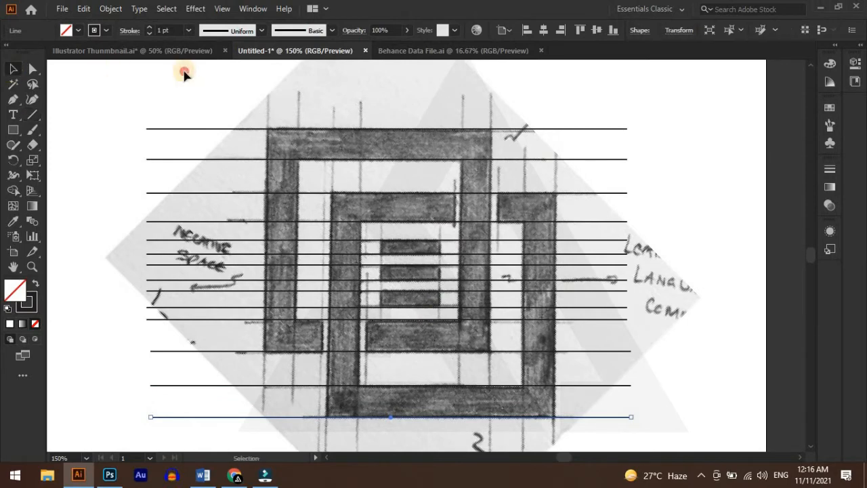
{"action": "left_click", "coordinate": [136, 126]}
- Draw a vertical line along the logo's left edge and place copies of it on the sketch's other vertical edges
{"action": "left_click", "coordinate": [32, 119]}
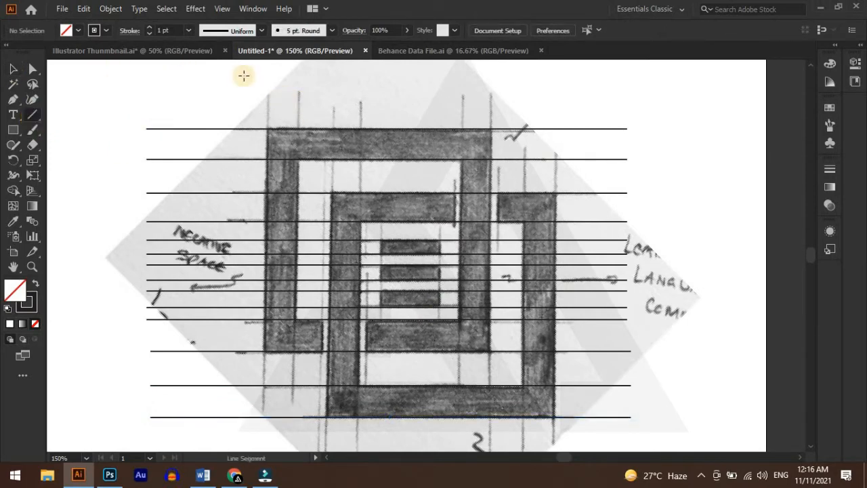
{"action": "left_click_drag", "start_coordinate": [268, 75], "coordinate": [271, 434]}
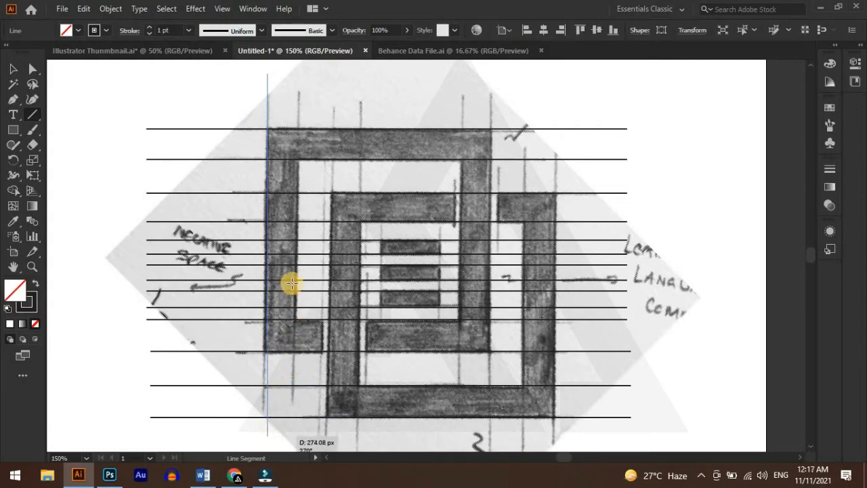
{"action": "left_click_drag", "start_coordinate": [268, 257], "coordinate": [265, 253]}
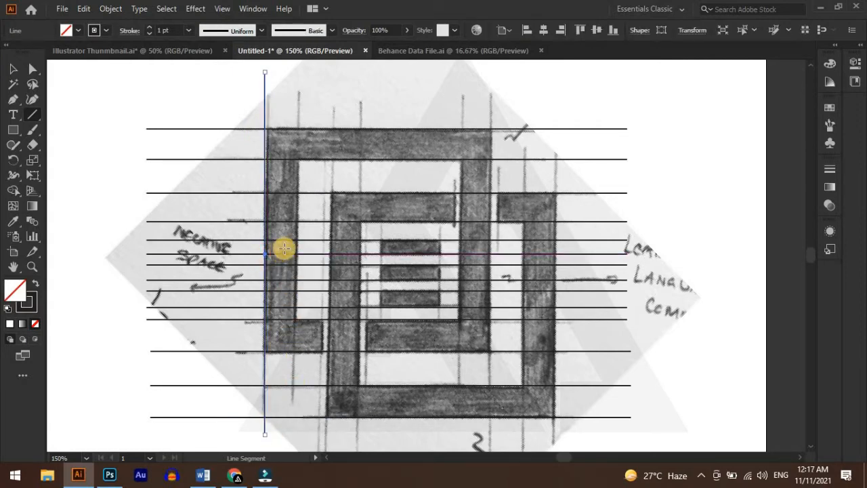
{"action": "left_click", "coordinate": [81, 10]}
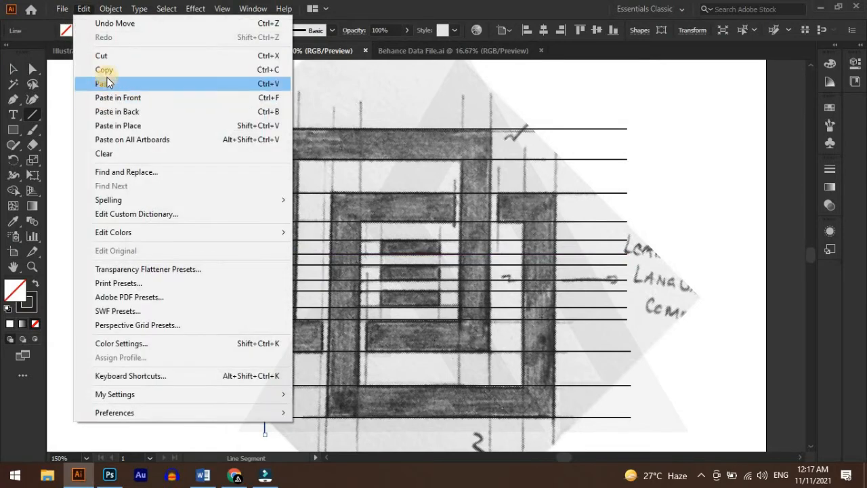
{"action": "left_click", "coordinate": [82, 10]}
{"action": "left_click", "coordinate": [81, 10]}
{"action": "left_click", "coordinate": [106, 94]}
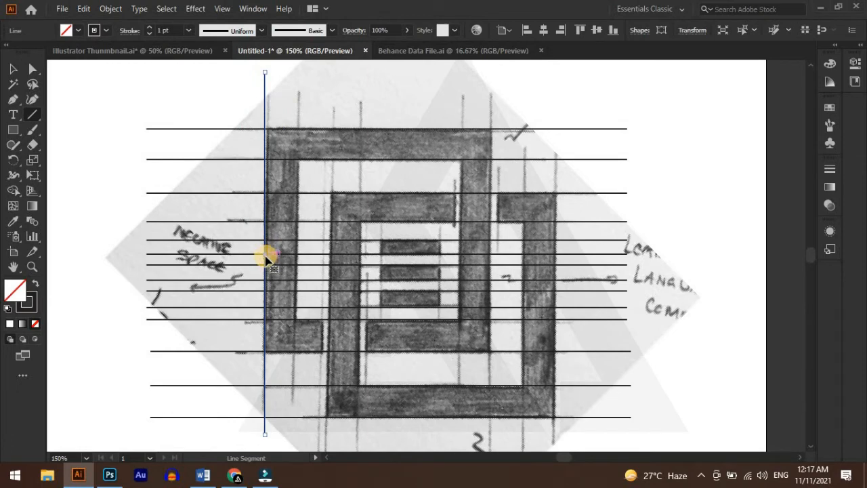
{"action": "left_click_drag", "start_coordinate": [266, 258], "coordinate": [553, 253]}
{"action": "left_click", "coordinate": [440, 258]}
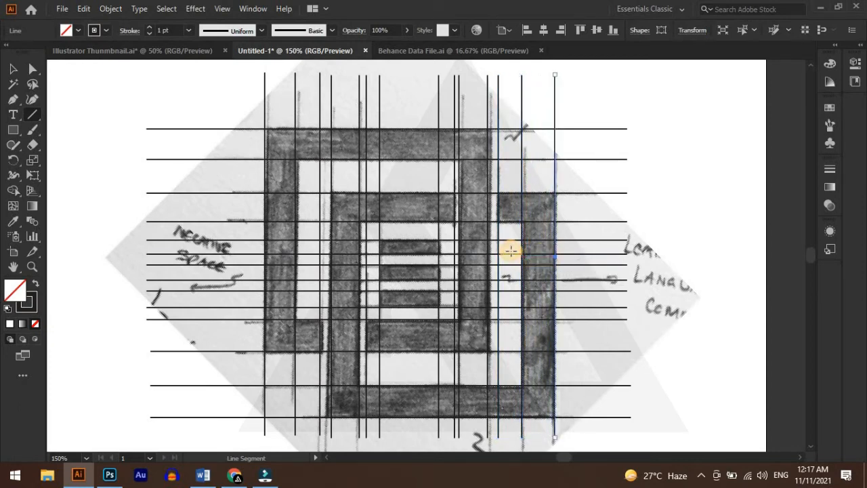
- Select the whole line grid for the Shape Builder tool and set a black fill with no stroke
{"action": "left_click", "coordinate": [14, 68]}
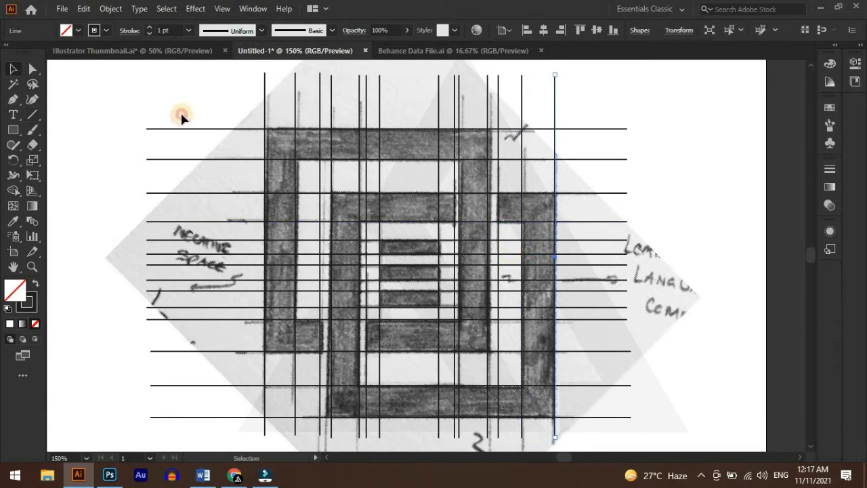
{"action": "left_click_drag", "start_coordinate": [176, 77], "coordinate": [628, 451]}
{"action": "left_click_drag", "start_coordinate": [646, 391], "coordinate": [643, 396]}
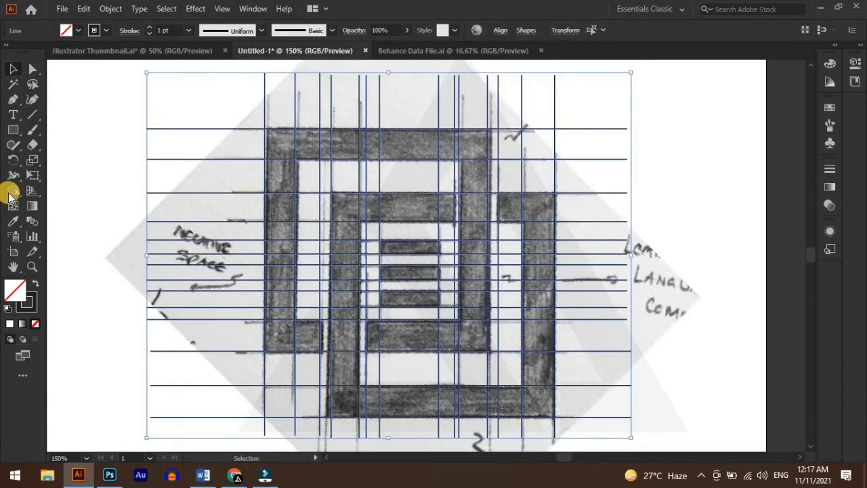
{"action": "left_click", "coordinate": [16, 192]}
{"action": "left_click", "coordinate": [72, 34]}
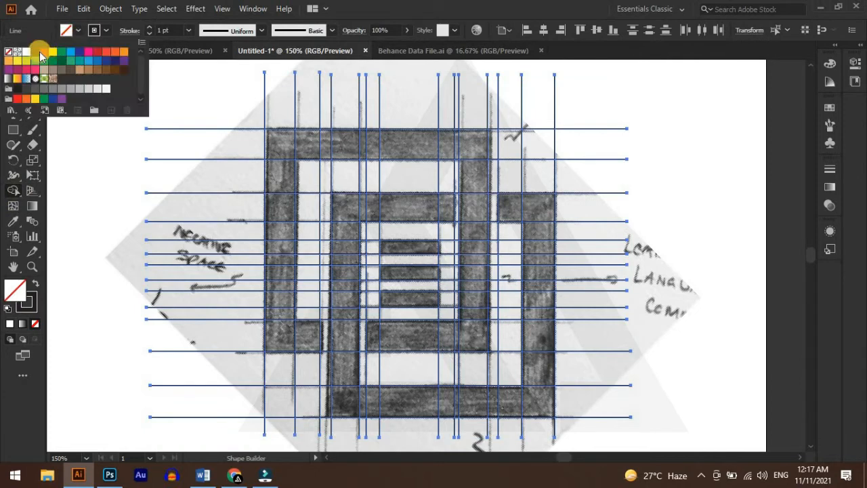
{"action": "left_click", "coordinate": [81, 32]}
{"action": "left_click", "coordinate": [80, 60]}
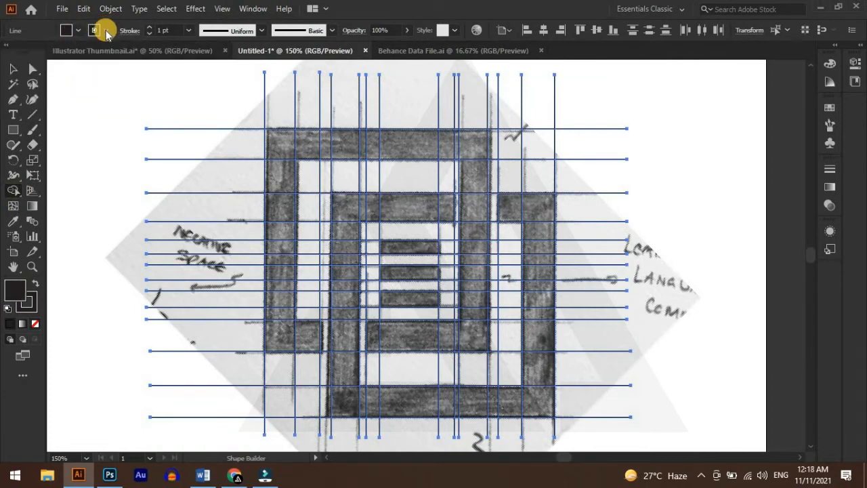
{"action": "left_click", "coordinate": [95, 30]}
{"action": "left_click", "coordinate": [5, 52]}
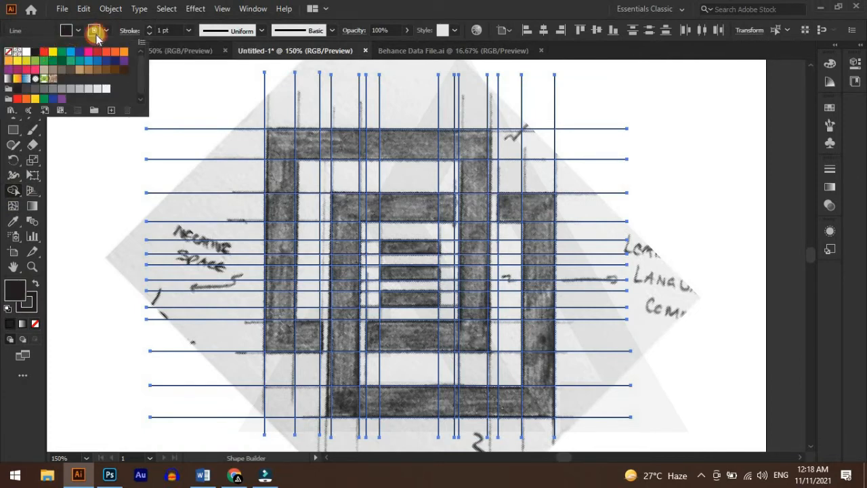
{"action": "left_click", "coordinate": [95, 32]}
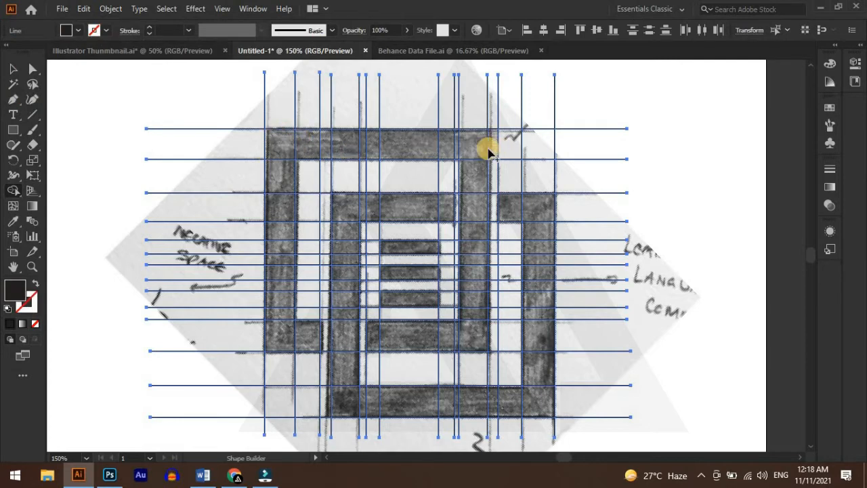
- Merge the grid cells over the two interlocking square frames and the three central bars into filled shapes with Shape Builder
{"action": "mouse_move", "coordinate": [484, 149]}
{"action": "left_mouse_down"}
{"action": "mouse_move", "coordinate": [302, 139]}
{"action": "mouse_move", "coordinate": [287, 147]}
{"action": "mouse_move", "coordinate": [281, 344]}
{"action": "mouse_move", "coordinate": [298, 339]}
{"action": "left_mouse_up"}
{"action": "mouse_move", "coordinate": [470, 151]}
{"action": "left_mouse_down"}
{"action": "mouse_move", "coordinate": [466, 335]}
{"action": "mouse_move", "coordinate": [379, 338]}
{"action": "left_mouse_up"}
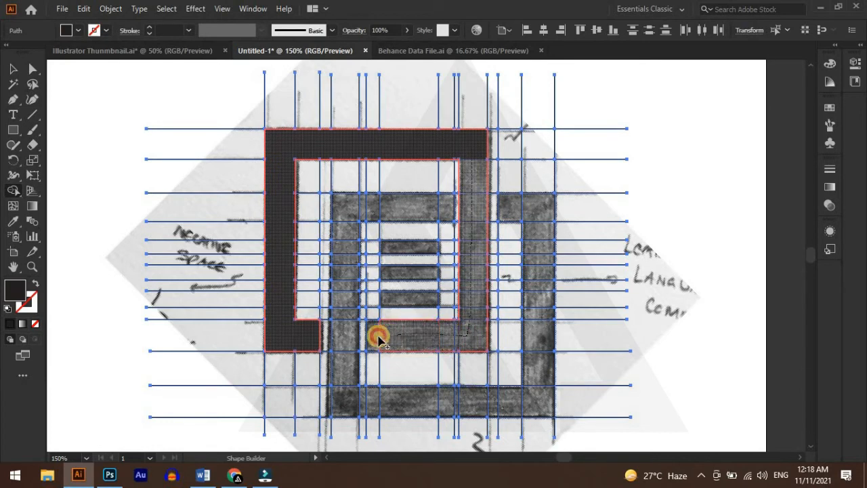
{"action": "left_click_drag", "start_coordinate": [377, 306], "coordinate": [380, 306]}
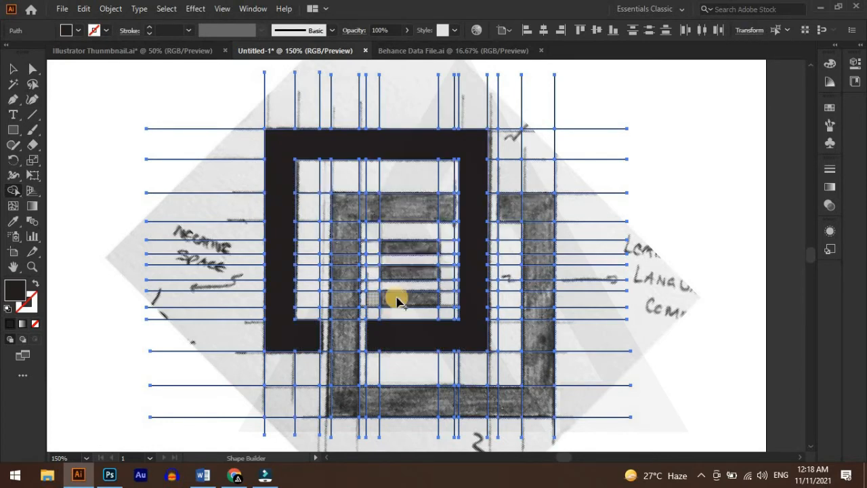
{"action": "left_click", "coordinate": [403, 254]}
{"action": "left_click", "coordinate": [407, 272]}
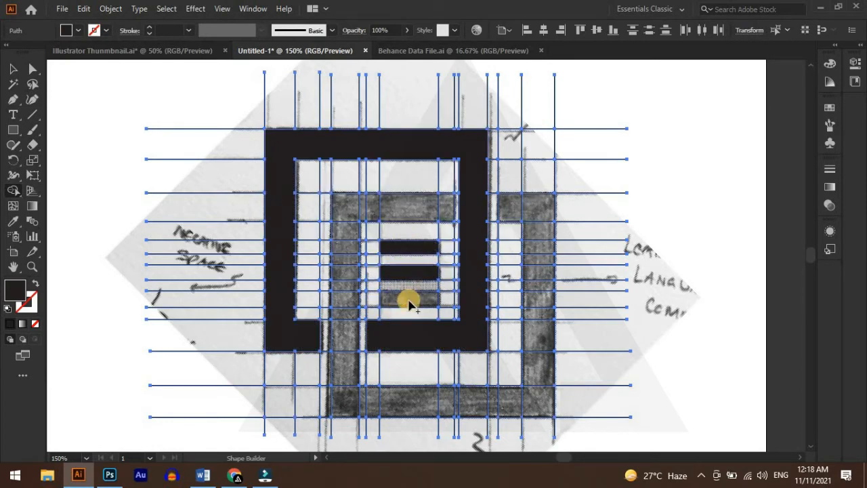
{"action": "left_click", "coordinate": [409, 301]}
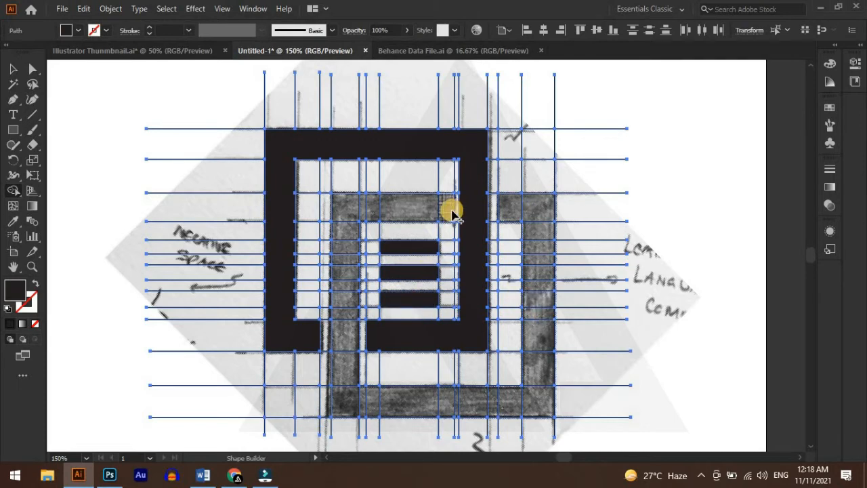
{"action": "mouse_move", "coordinate": [419, 210]}
{"action": "left_mouse_down"}
{"action": "mouse_move", "coordinate": [349, 210]}
{"action": "mouse_move", "coordinate": [342, 400]}
{"action": "mouse_move", "coordinate": [530, 407]}
{"action": "mouse_move", "coordinate": [545, 205]}
{"action": "mouse_move", "coordinate": [516, 201]}
{"action": "mouse_move", "coordinate": [549, 210]}
{"action": "left_mouse_up"}
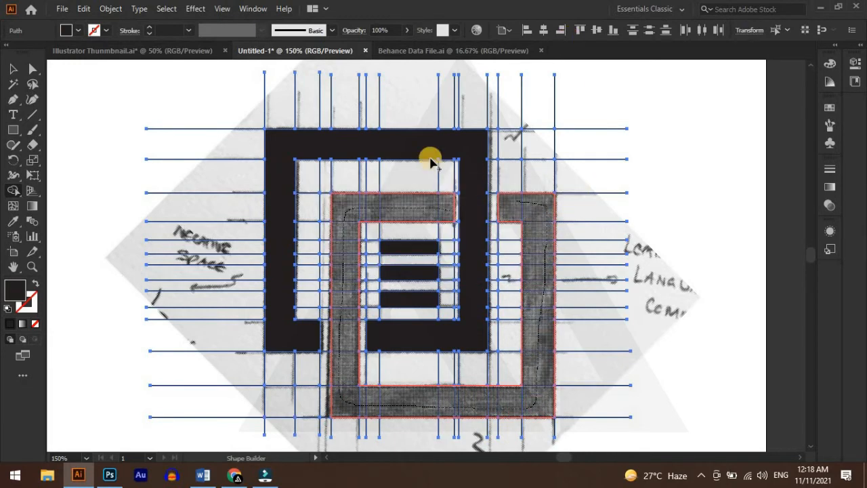
- Select the two filled frames and the three bars together and cut them out of the line grid
{"action": "key", "text": "ctrl+minus"}
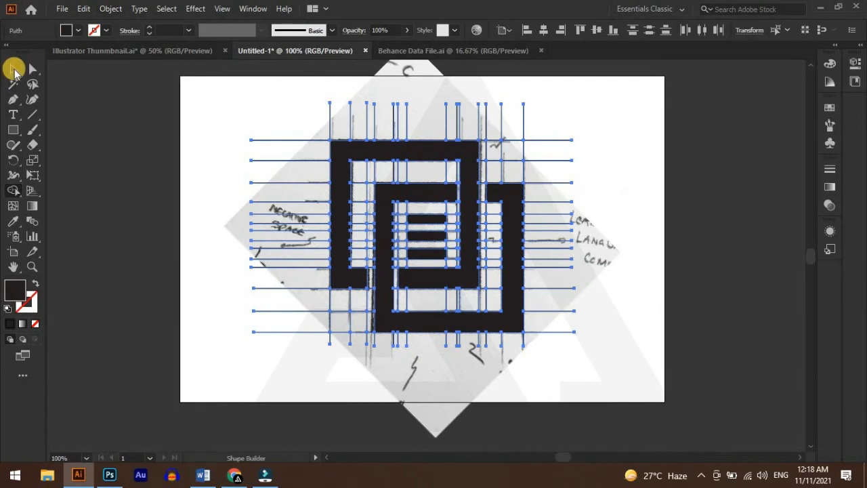
{"action": "left_click", "coordinate": [13, 69]}
{"action": "left_click", "coordinate": [620, 181]}
{"action": "left_click", "coordinate": [454, 237]}
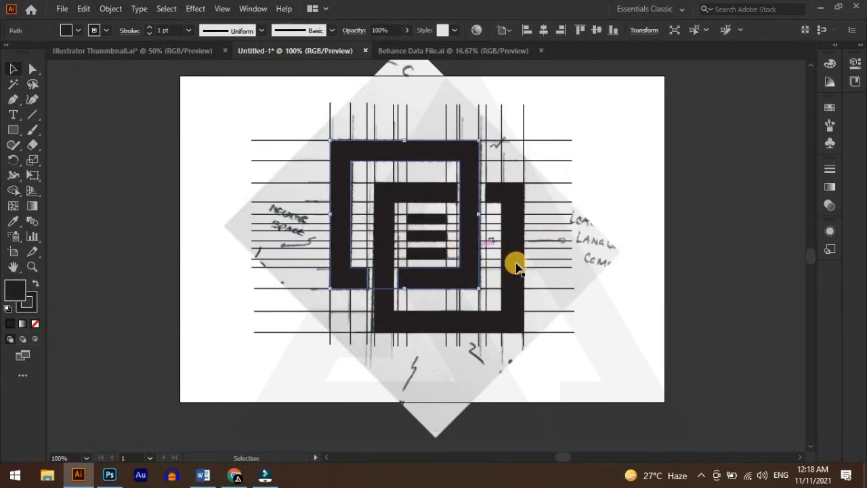
{"action": "left_click", "coordinate": [514, 265], "text": "shift"}
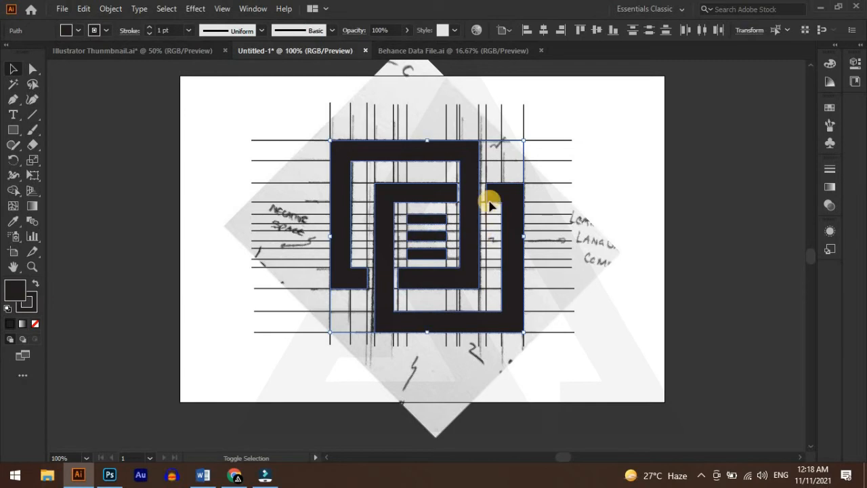
{"action": "left_click", "coordinate": [83, 9]}
{"action": "key", "text": "ctrl+x"}
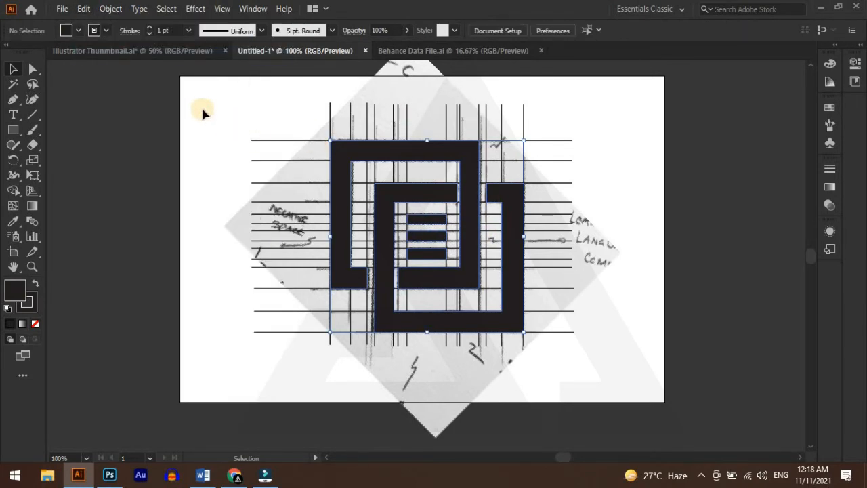
- Delete all the grid lines and the unlocked sketch image from Layer 1
{"action": "left_click_drag", "start_coordinate": [200, 106], "coordinate": [629, 366]}
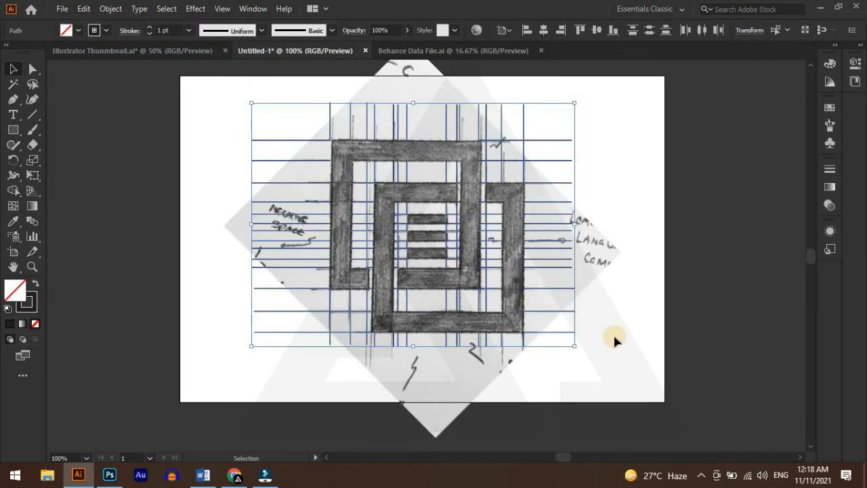
{"action": "key", "text": "Delete"}
{"action": "left_click", "coordinate": [252, 9]}
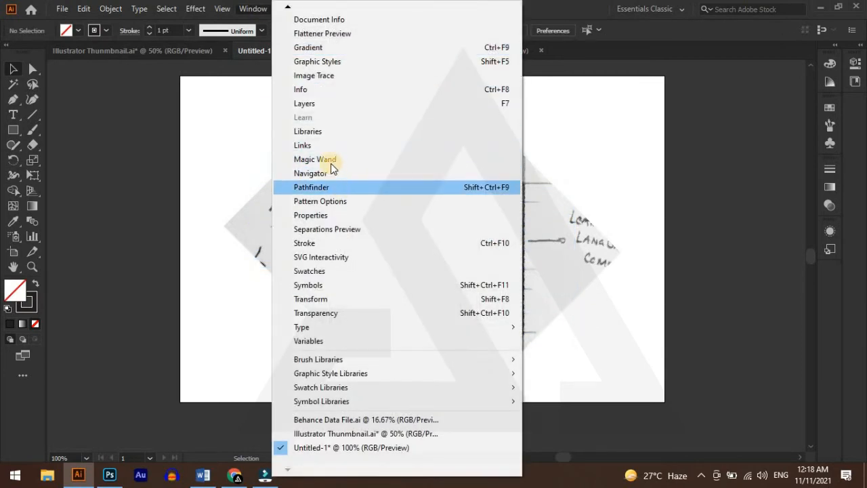
{"action": "left_click", "coordinate": [310, 105]}
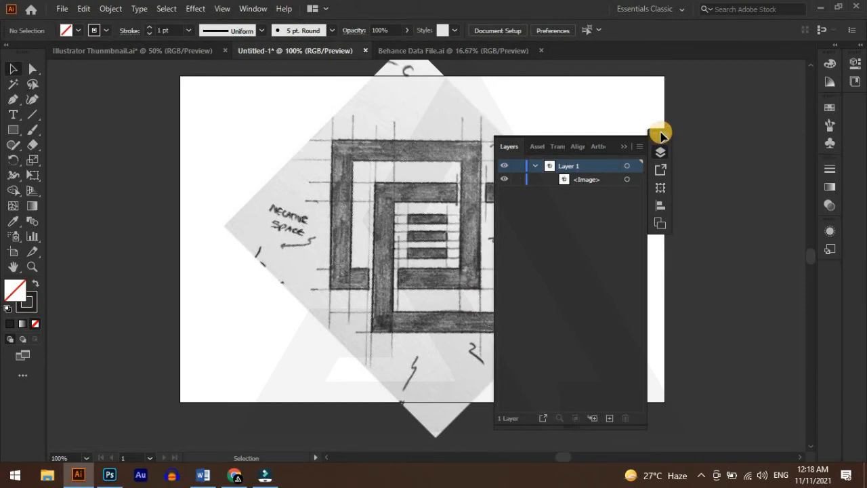
{"action": "left_click", "coordinate": [479, 184]}
{"action": "key", "text": "Delete"}
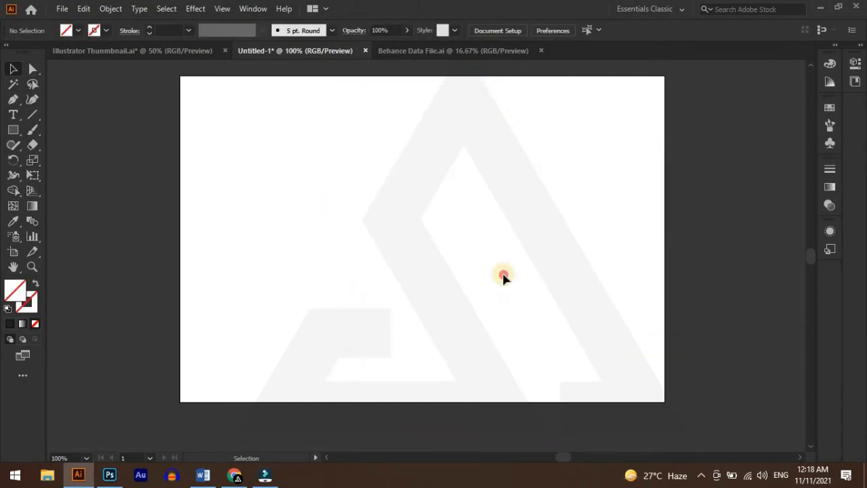
- Paste the cut logo shapes onto the empty artboard and group them
{"action": "left_click", "coordinate": [84, 8]}
{"action": "left_click", "coordinate": [101, 83]}
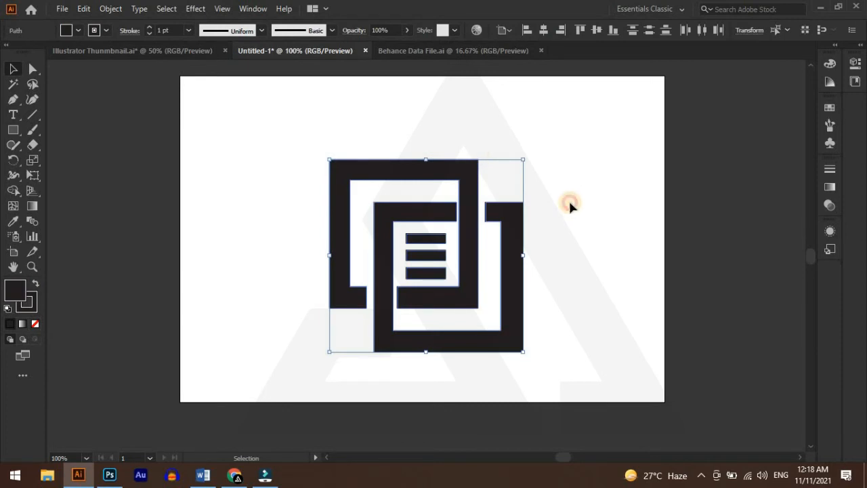
{"action": "left_click", "coordinate": [697, 359]}
{"action": "left_click_drag", "start_coordinate": [566, 383], "coordinate": [310, 135]}
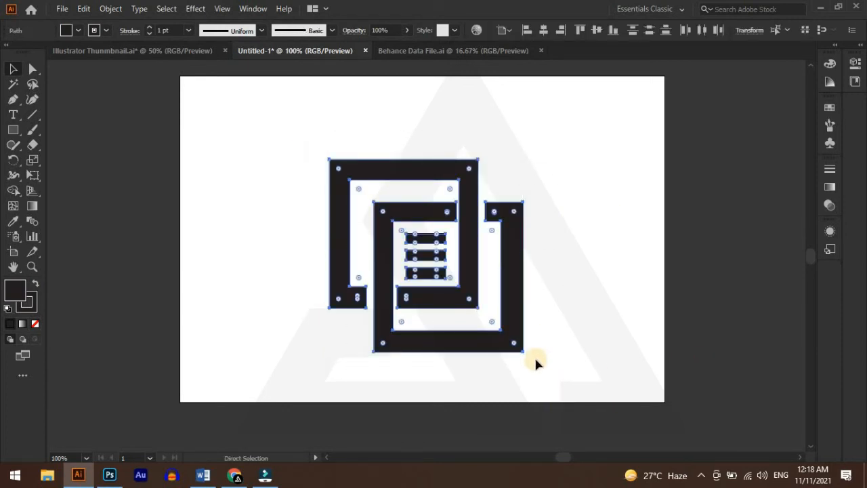
{"action": "key", "text": "ctrl+g"}
- Rotate the grouped logo 45° counter-clockwise into a diamond, and scale it down just above the artboard's center
{"action": "left_click_drag", "start_coordinate": [567, 316], "coordinate": [585, 344]}
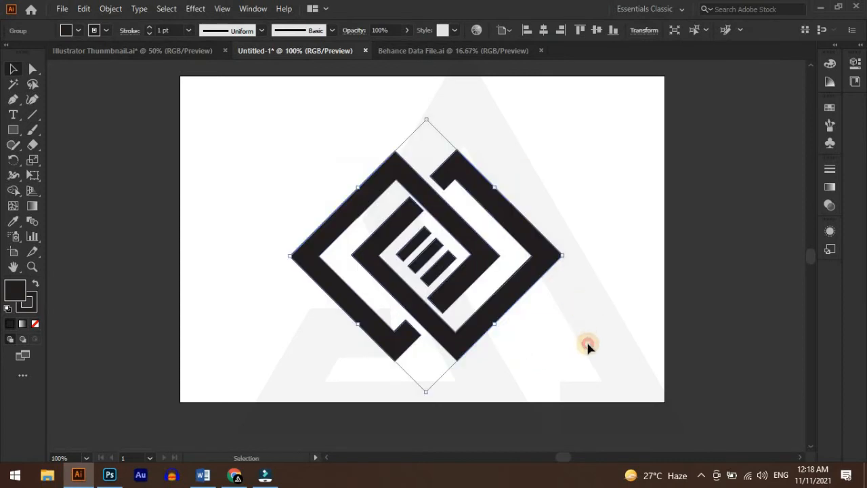
{"action": "left_click", "coordinate": [586, 344]}
{"action": "left_click", "coordinate": [482, 230]}
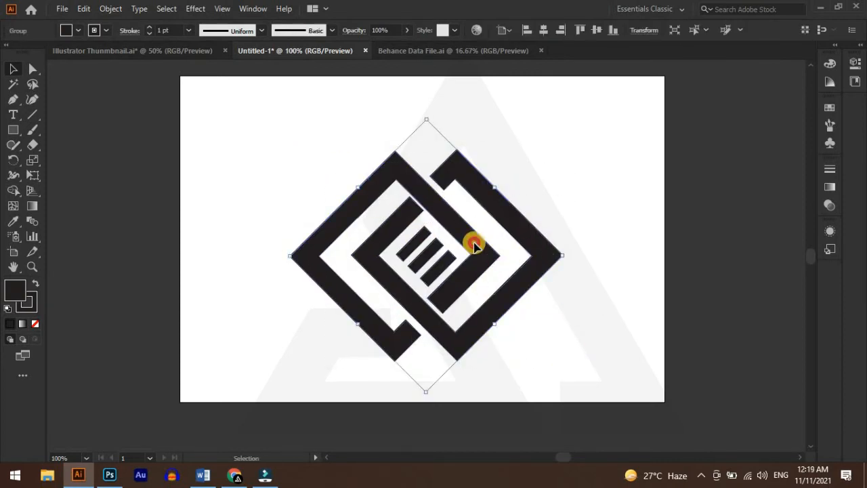
{"action": "left_click_drag", "start_coordinate": [472, 244], "coordinate": [468, 207]}
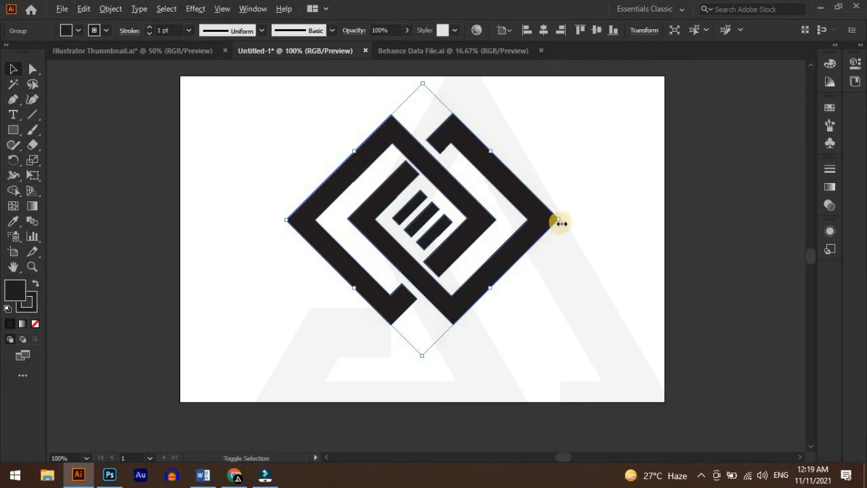
{"action": "left_click_drag", "start_coordinate": [561, 223], "coordinate": [586, 304]}
{"action": "left_click", "coordinate": [186, 99]}
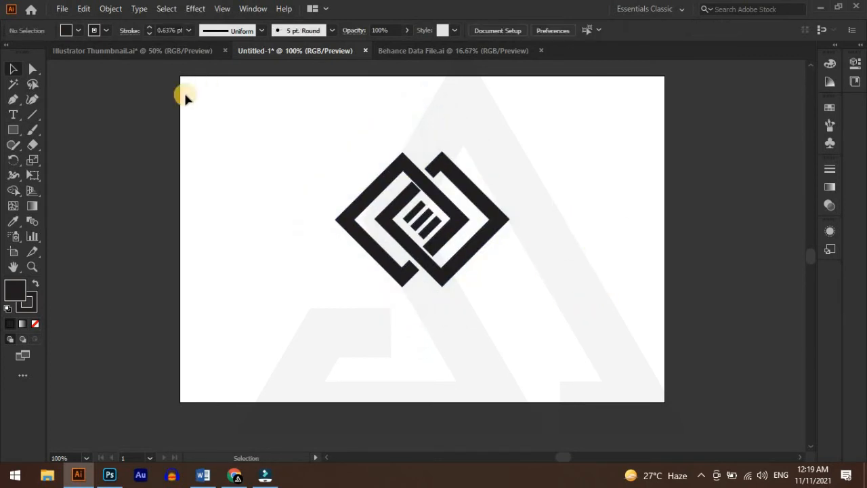
- Add the text "Lang Correct" and enlarge it beneath the logo to slightly more than the logo's width
{"action": "left_click", "coordinate": [14, 114]}
{"action": "left_click", "coordinate": [322, 325]}
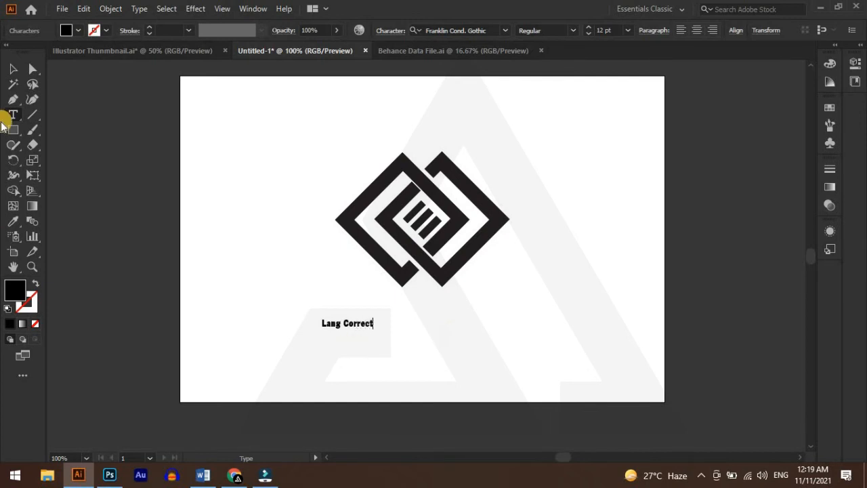
{"action": "left_click", "coordinate": [12, 69]}
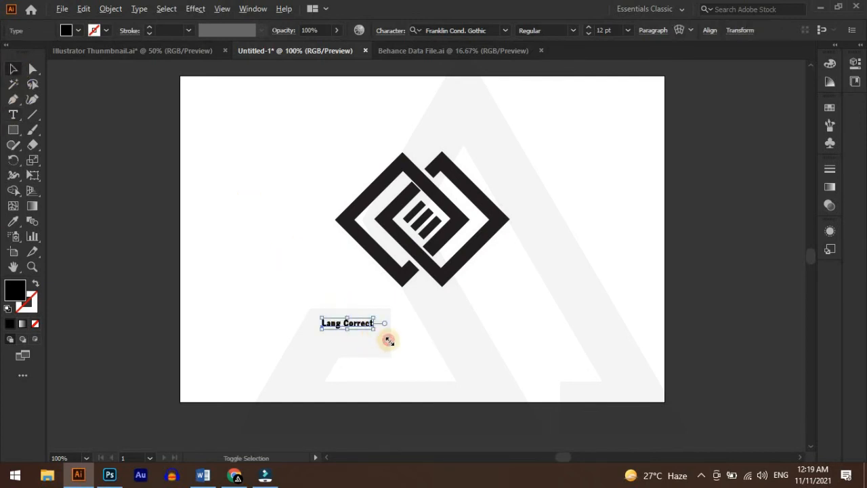
{"action": "left_click_drag", "start_coordinate": [388, 340], "coordinate": [455, 346]}
{"action": "left_click_drag", "start_coordinate": [409, 326], "coordinate": [486, 313]}
{"action": "left_click_drag", "start_coordinate": [534, 336], "coordinate": [520, 330]}
{"action": "left_click", "coordinate": [505, 357]}
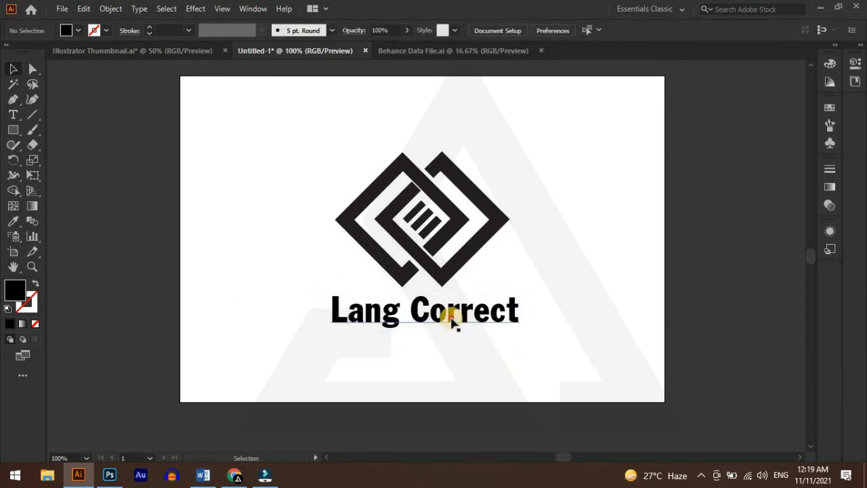
- Move the text slightly up and scale the logo mark down proportionally above it
{"action": "left_click_drag", "start_coordinate": [451, 315], "coordinate": [529, 326]}
{"action": "left_click", "coordinate": [297, 146]}
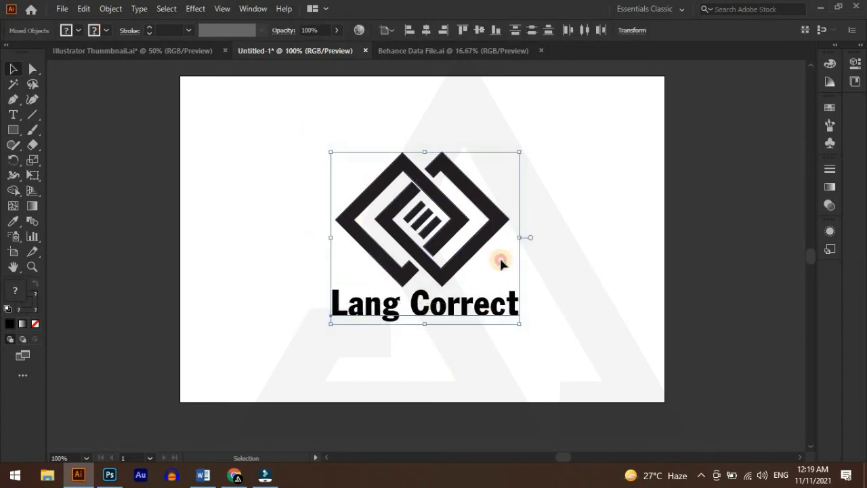
{"action": "left_click", "coordinate": [499, 259]}
{"action": "left_click", "coordinate": [476, 244]}
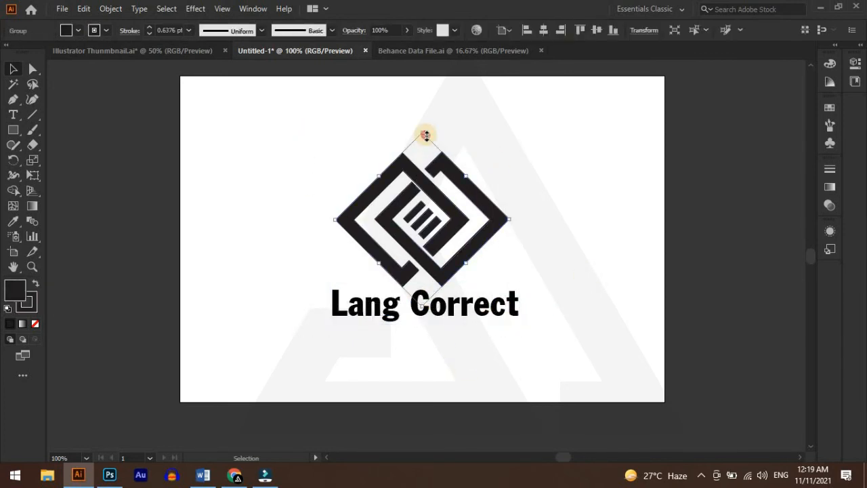
{"action": "left_click_drag", "start_coordinate": [425, 135], "coordinate": [423, 156]}
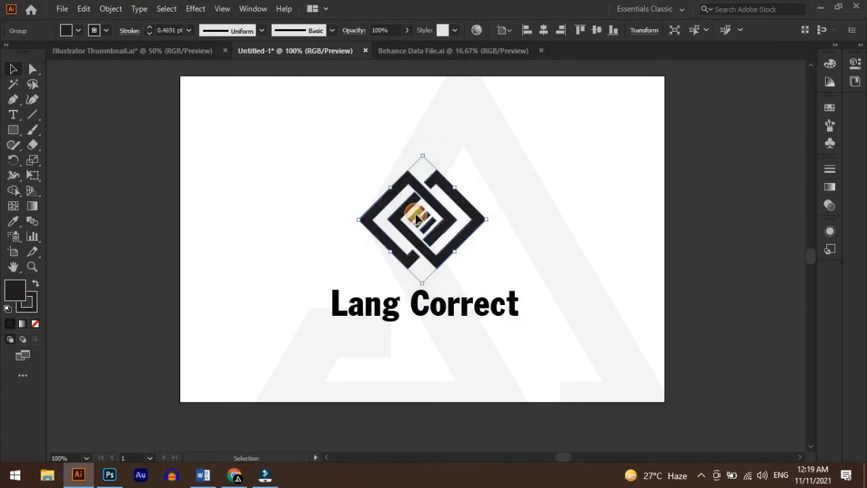
- Center the logo mark horizontally on the text as key object, and group the two
{"action": "left_click_drag", "start_coordinate": [272, 137], "coordinate": [589, 354]}
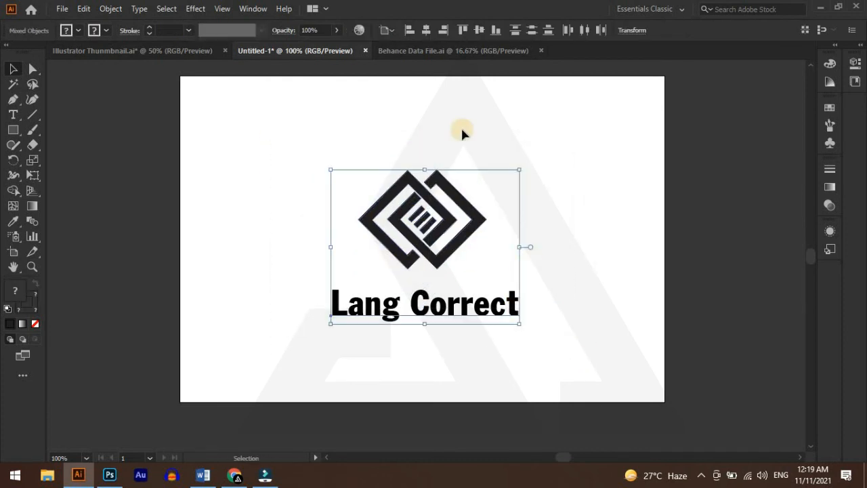
{"action": "left_click", "coordinate": [386, 30]}
{"action": "left_click", "coordinate": [378, 58]}
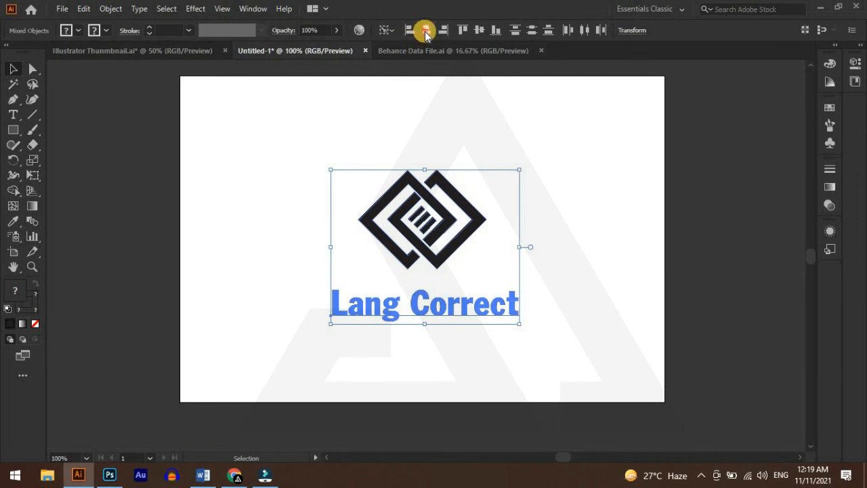
{"action": "left_click", "coordinate": [426, 31]}
{"action": "left_click_drag", "start_coordinate": [280, 167], "coordinate": [555, 342]}
{"action": "key", "text": "ctrl+g"}
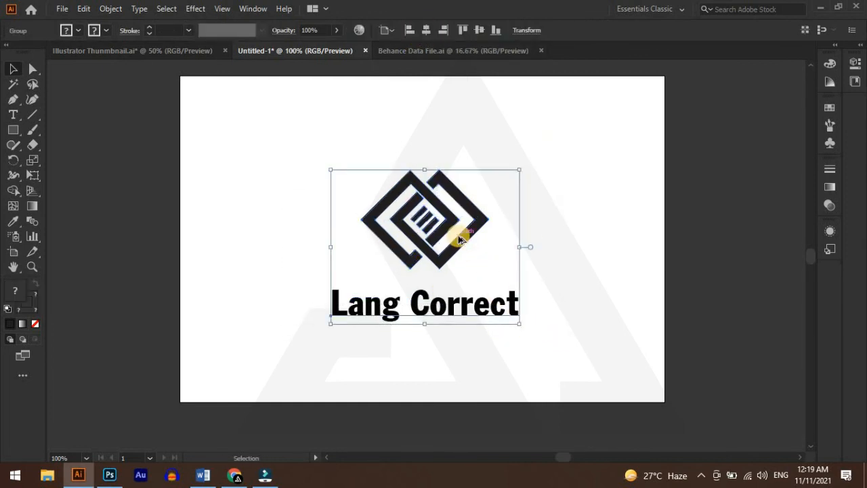
- Scale the logo mark and text up together to fill more of the artboard
{"action": "key", "text": "ctrl+minus"}
{"action": "key", "text": "ctrl+minus"}
{"action": "left_click_drag", "start_coordinate": [587, 259], "coordinate": [547, 277]}
{"action": "left_click", "coordinate": [443, 331]}
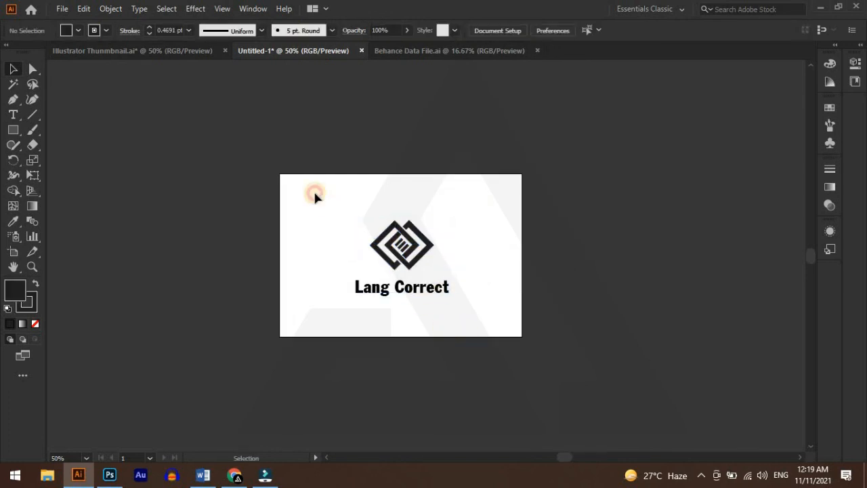
{"action": "left_click_drag", "start_coordinate": [313, 193], "coordinate": [479, 195]}
{"action": "left_click", "coordinate": [531, 245]}
{"action": "key", "text": "ctrl+plus"}
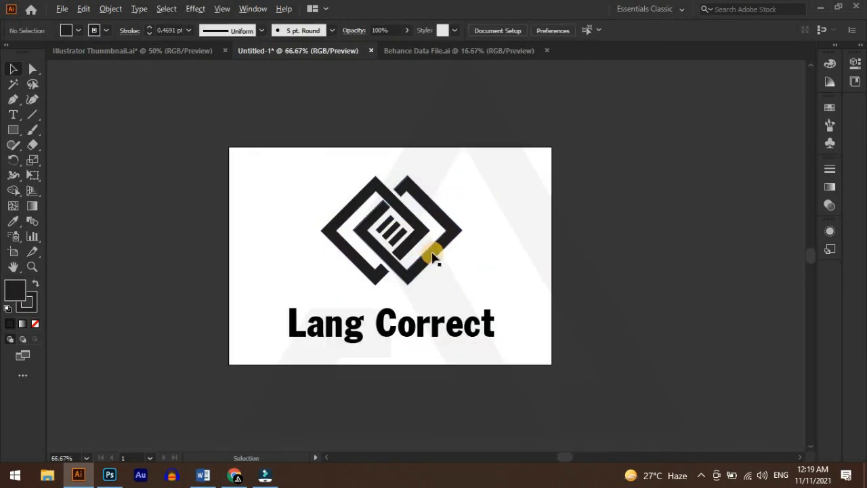
{"action": "key", "text": "ctrl+plus"}
{"action": "left_click_drag", "start_coordinate": [441, 280], "coordinate": [449, 276]}
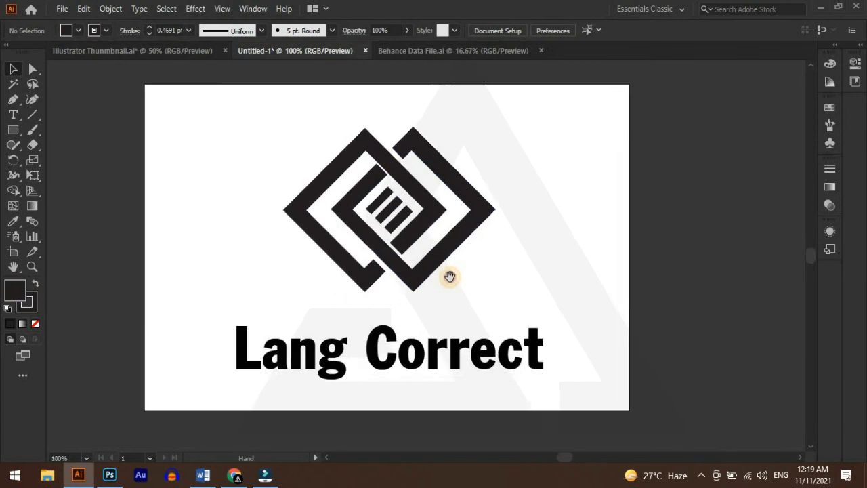
- Move the "Lang Correct" text up until it sits just below the logo mark, and select both together
{"action": "left_click", "coordinate": [422, 351]}
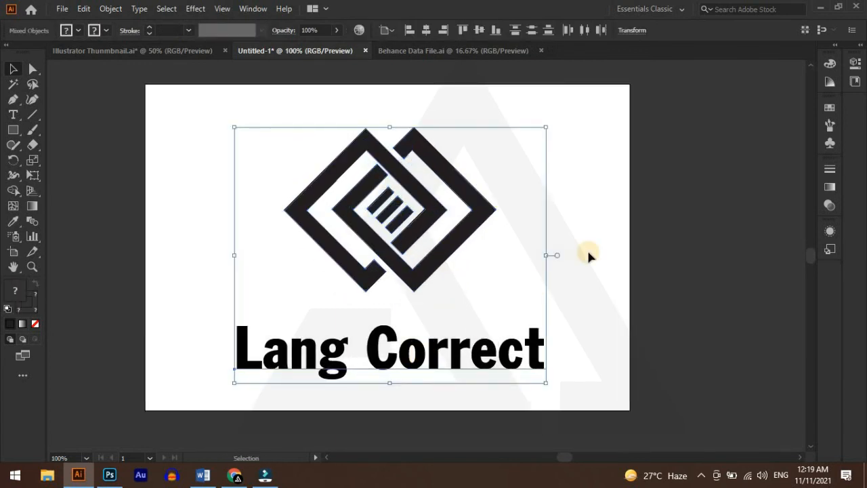
{"action": "key", "text": "ctrl+shift+a"}
{"action": "left_click_drag", "start_coordinate": [439, 353], "coordinate": [442, 328]}
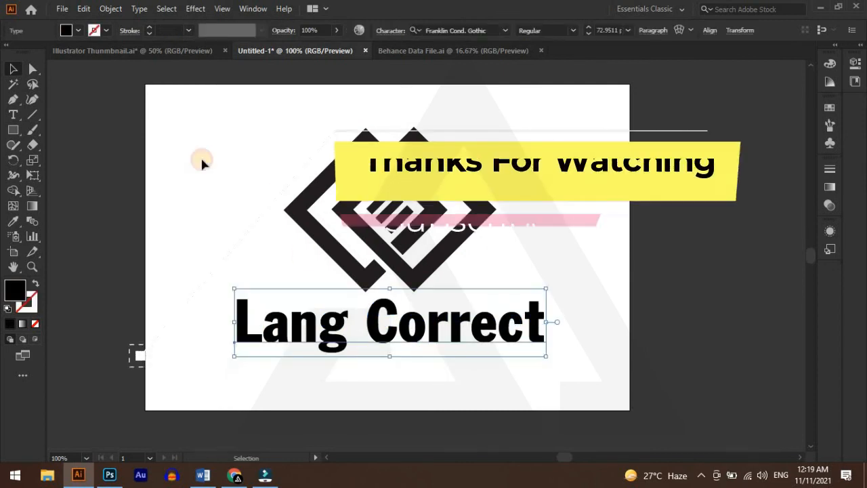
{"action": "left_click_drag", "start_coordinate": [212, 131], "coordinate": [516, 339]}
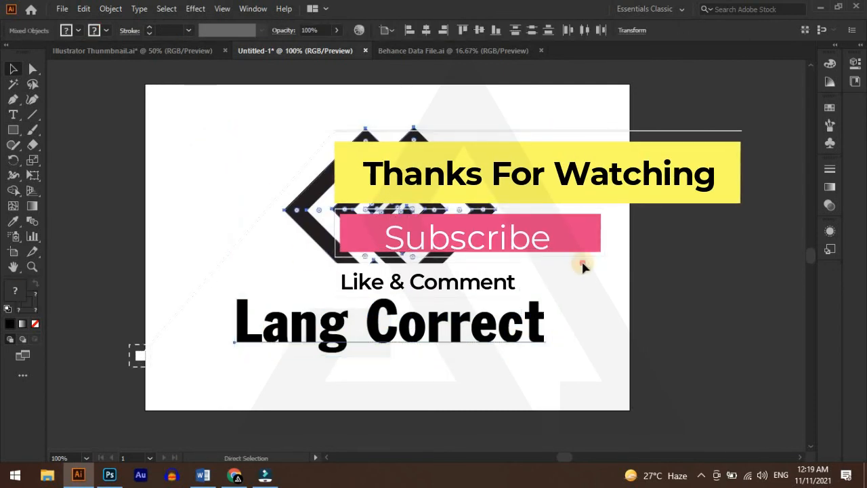